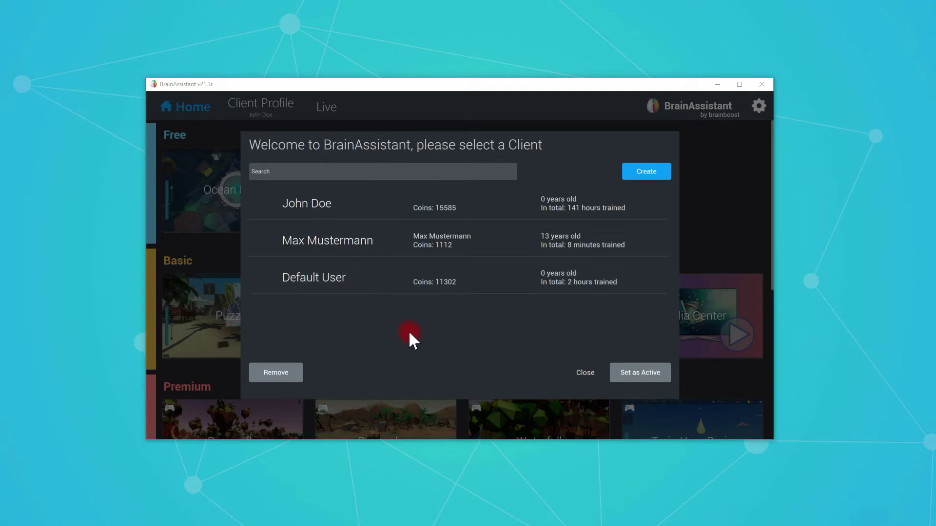
# Choose the client with 141 hours trained and set it as the active client.
pyautogui.click(394, 272)
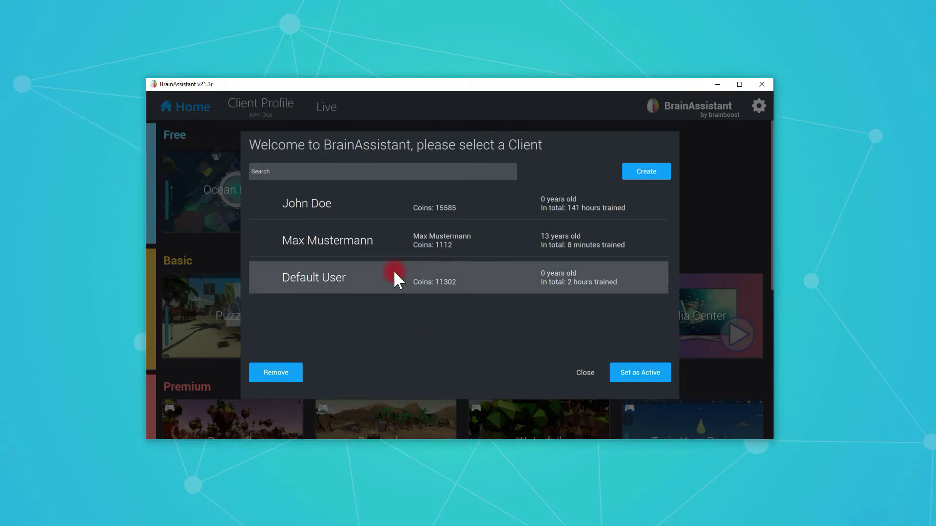
pyautogui.click(381, 207)
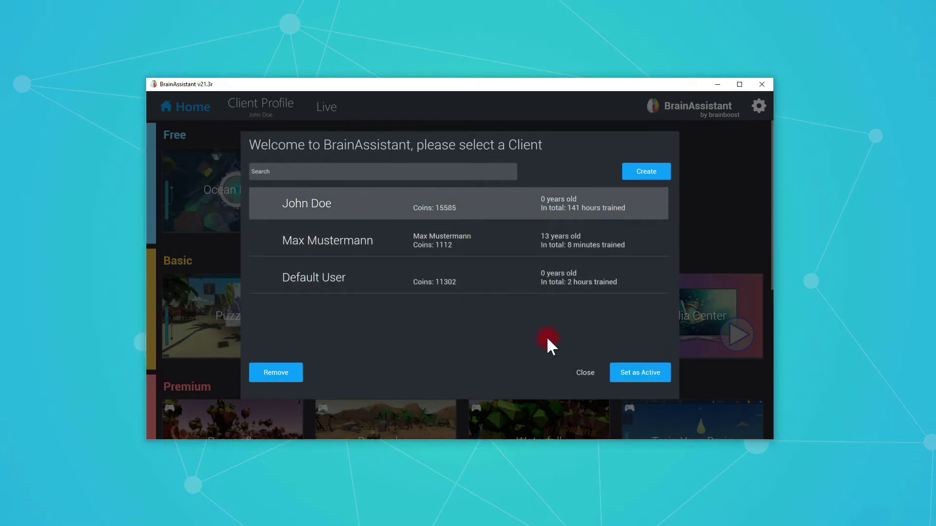
pyautogui.click(637, 373)
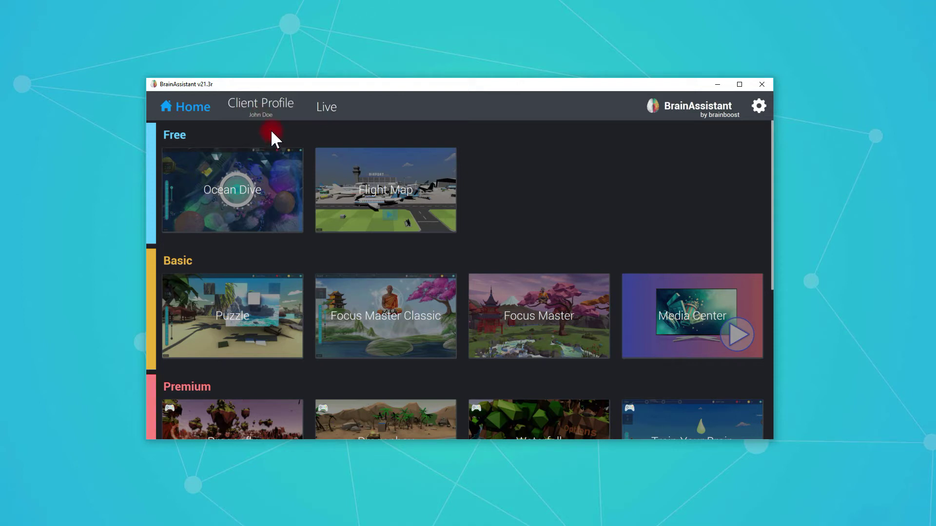
# From the Client Profile page, open the client list and begin a new client profile.
pyautogui.click(257, 104)
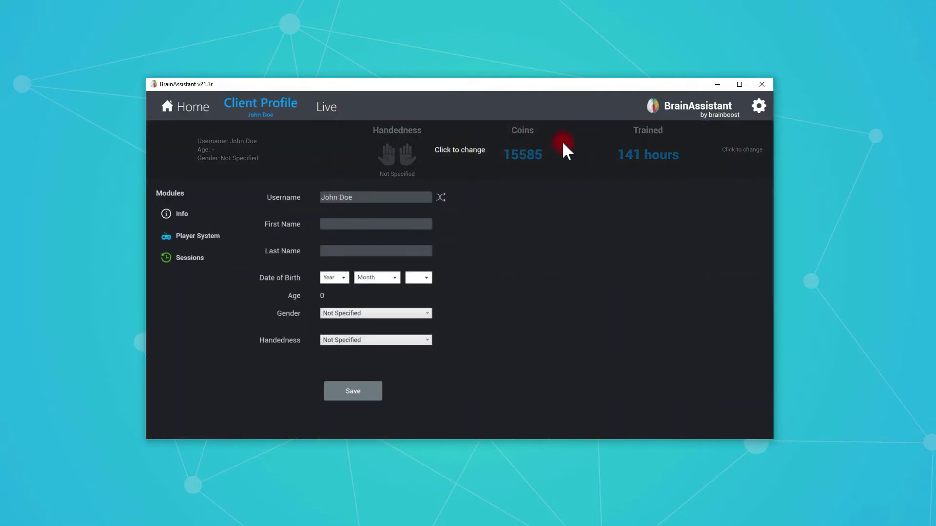
pyautogui.click(466, 155)
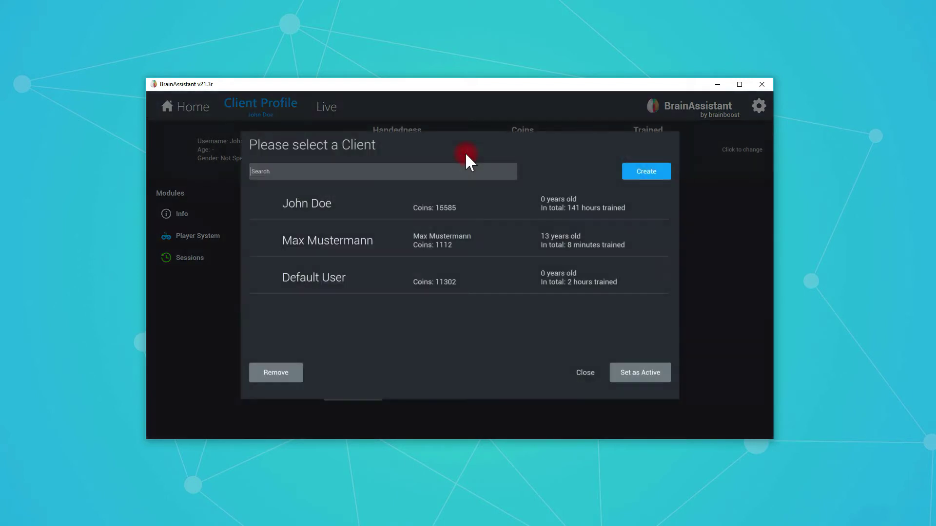
pyautogui.click(640, 176)
# Enter a username, trying several shuffled random usernames before typing over one.
pyautogui.click(503, 189)
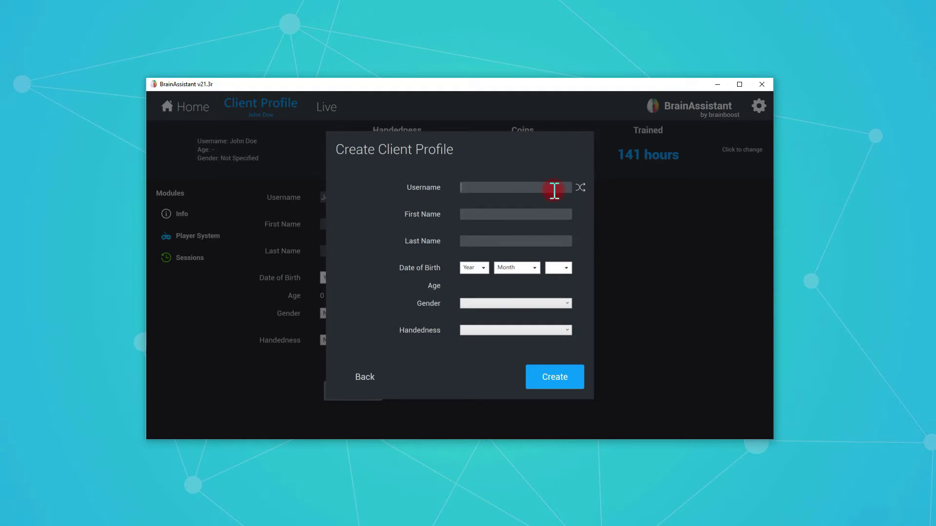
pyautogui.write('TobiH')
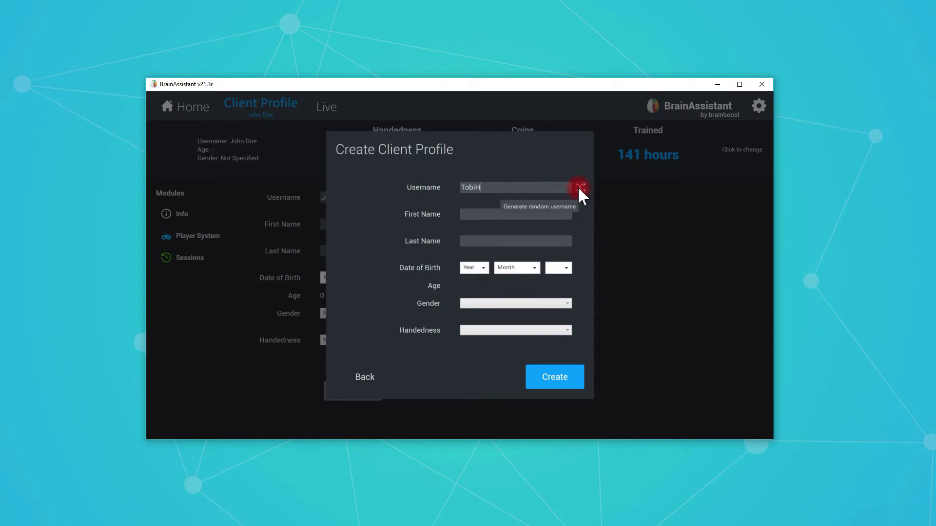
pyautogui.click(580, 187)
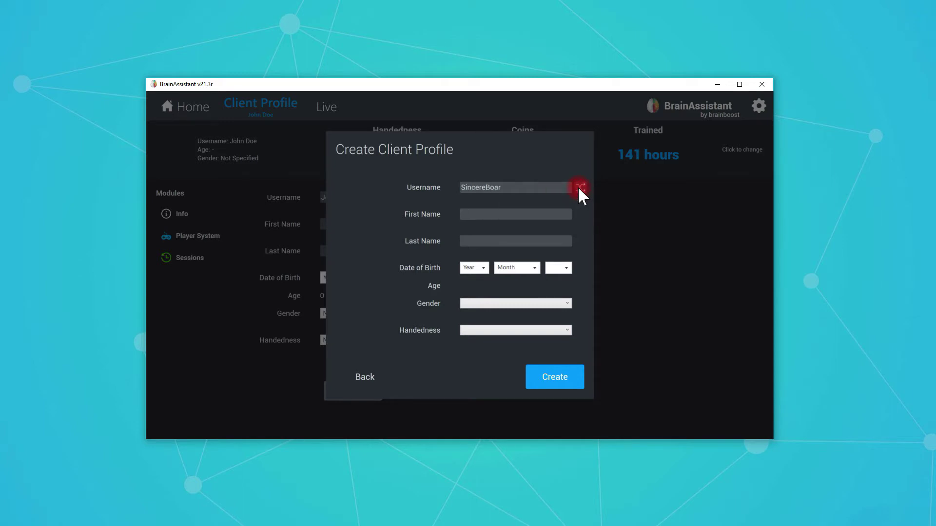
pyautogui.click(580, 187)
pyautogui.click(580, 187)
pyautogui.click(580, 187)
pyautogui.moveTo(551, 188); pyautogui.dragTo(447, 186)
pyautogui.write('T')
# Fill in the new client's first name and last name.
pyautogui.click(473, 218)
pyautogui.click(512, 239)
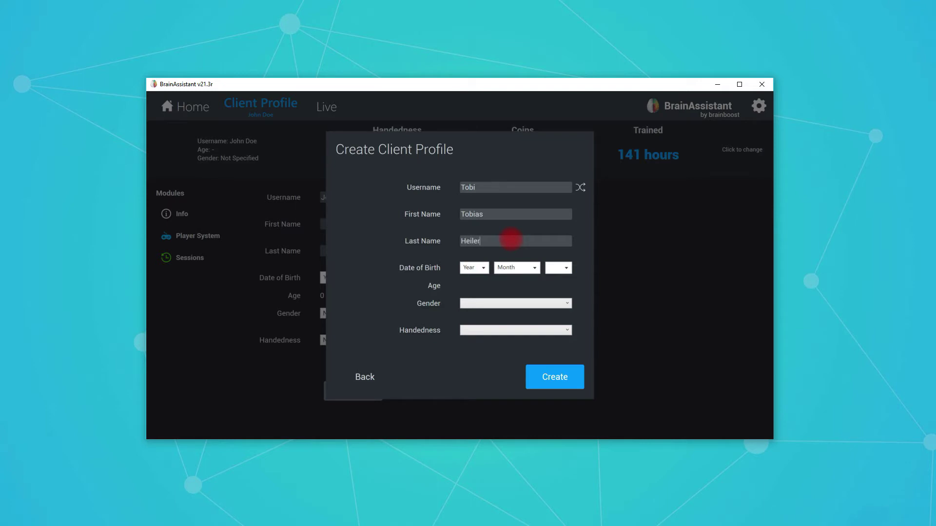
pyautogui.click(480, 269)
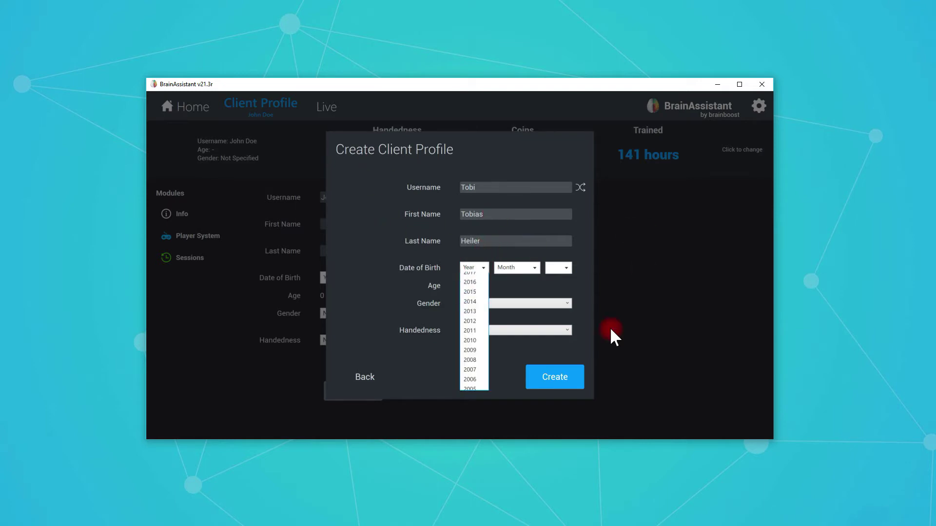
pyautogui.scroll(-9, 474, 351)
pyautogui.click(478, 367)
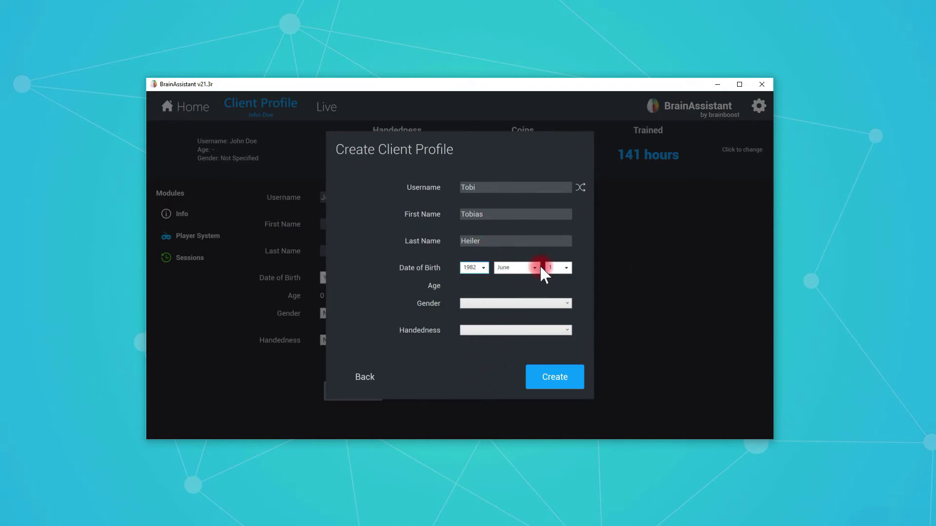
pyautogui.click(524, 267)
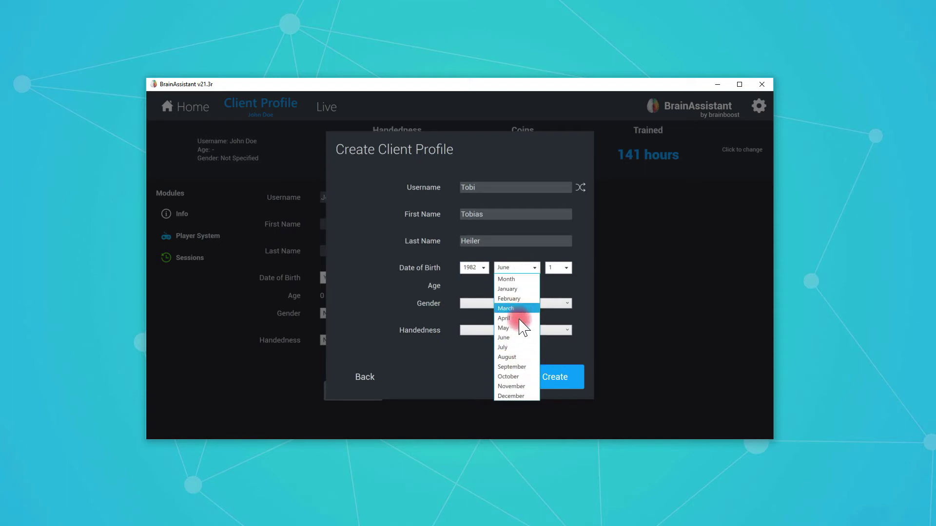
pyautogui.click(515, 348)
pyautogui.click(558, 267)
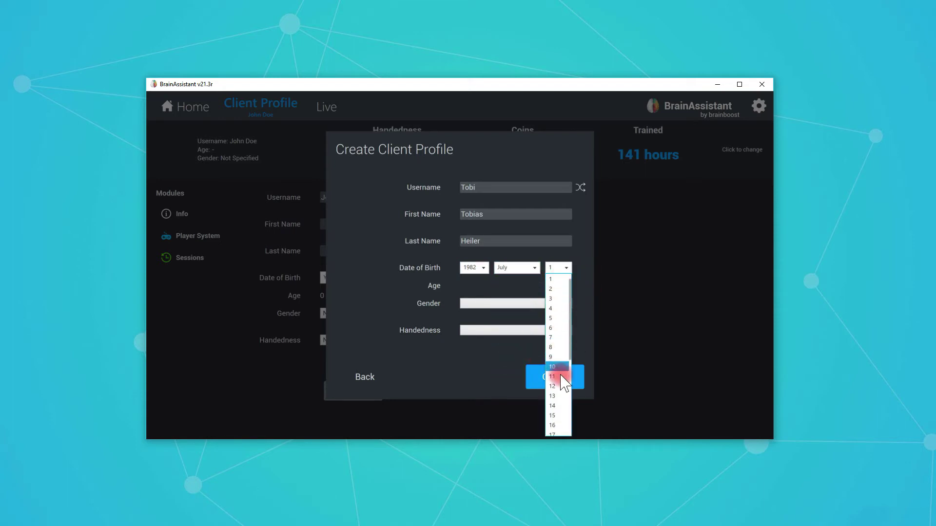
pyautogui.click(555, 371)
pyautogui.click(453, 276)
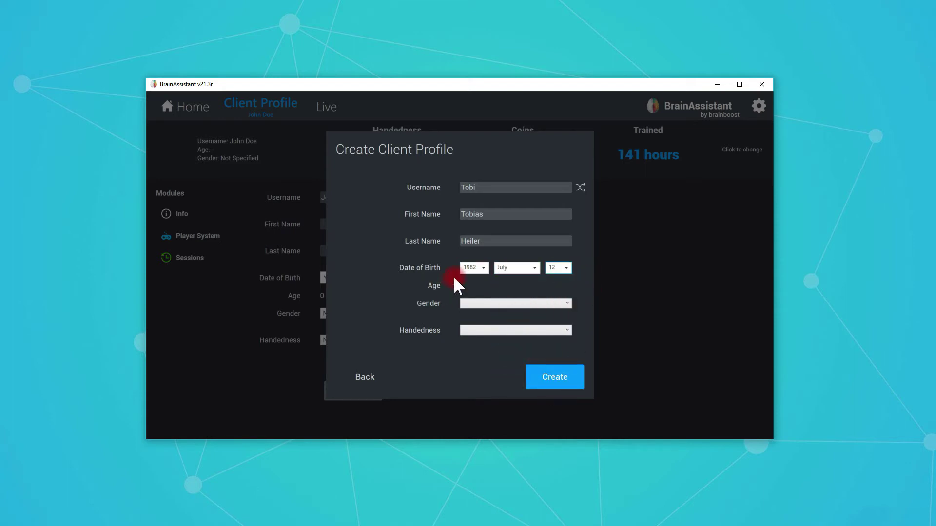
# Set gender to Male and handedness to Right-Handed.
pyautogui.click(481, 302)
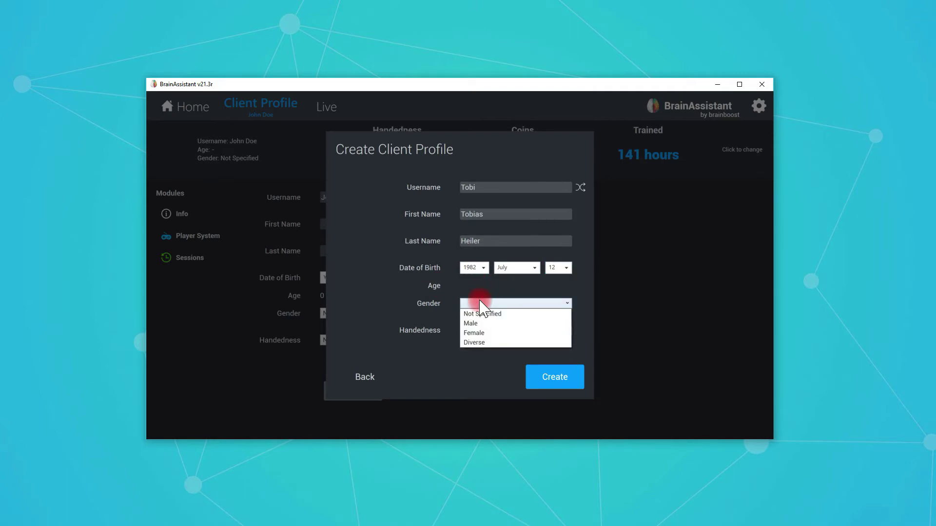
pyautogui.click(472, 323)
pyautogui.click(466, 331)
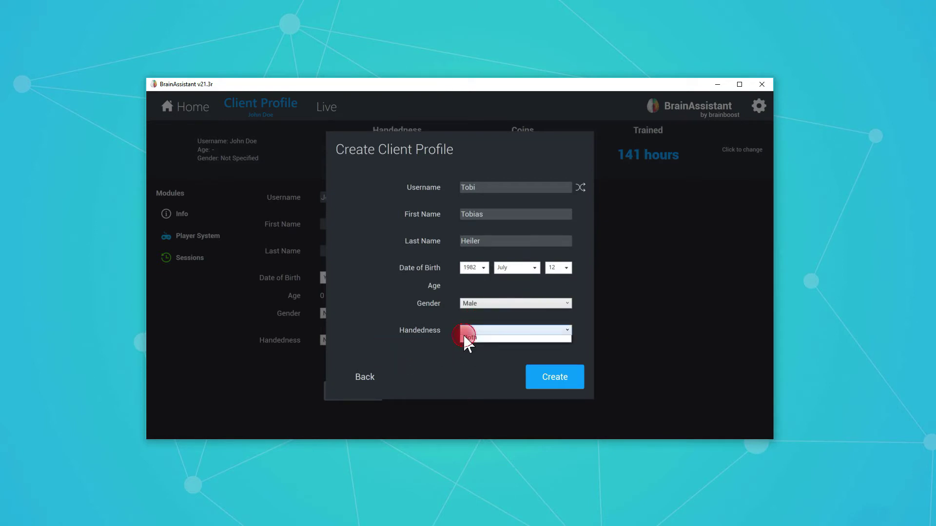
pyautogui.click(476, 328)
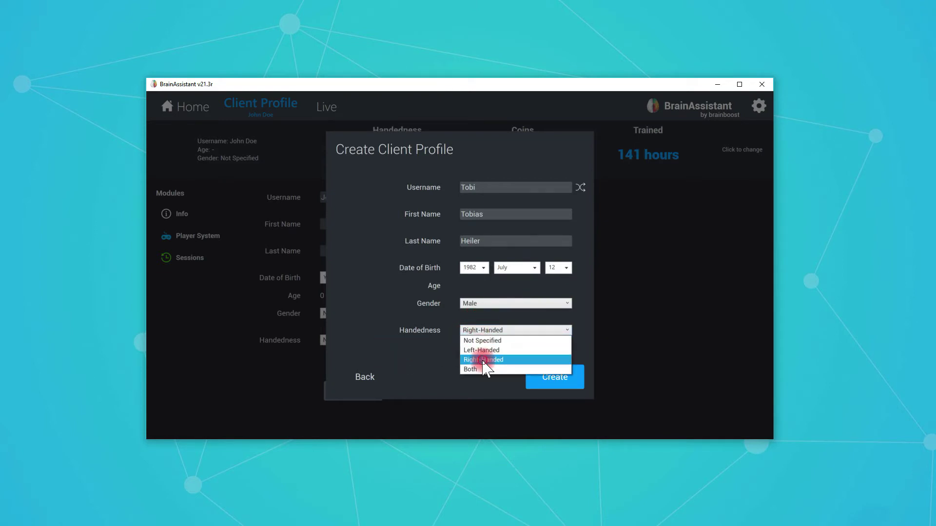
pyautogui.click(483, 361)
pyautogui.click(564, 377)
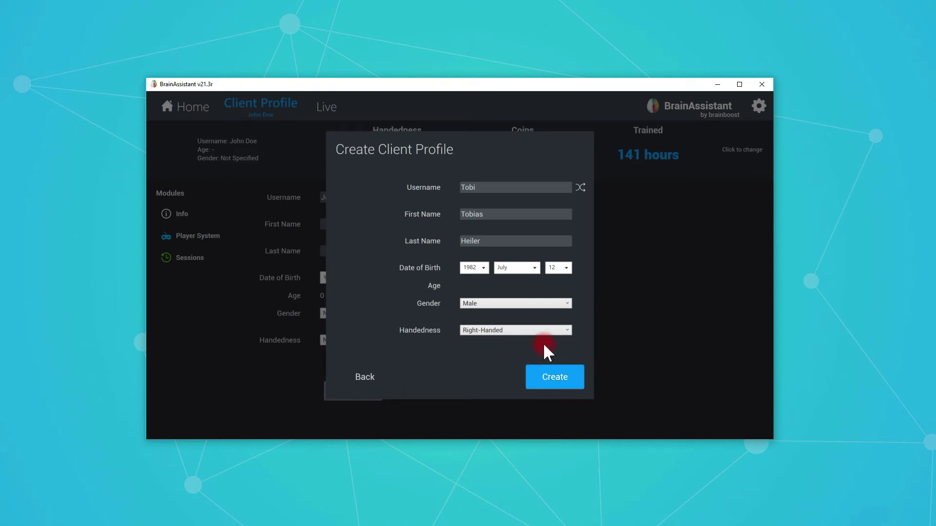
pyautogui.click(568, 331)
# Save the new client profile, then create a second client with just a random username.
pyautogui.click(548, 379)
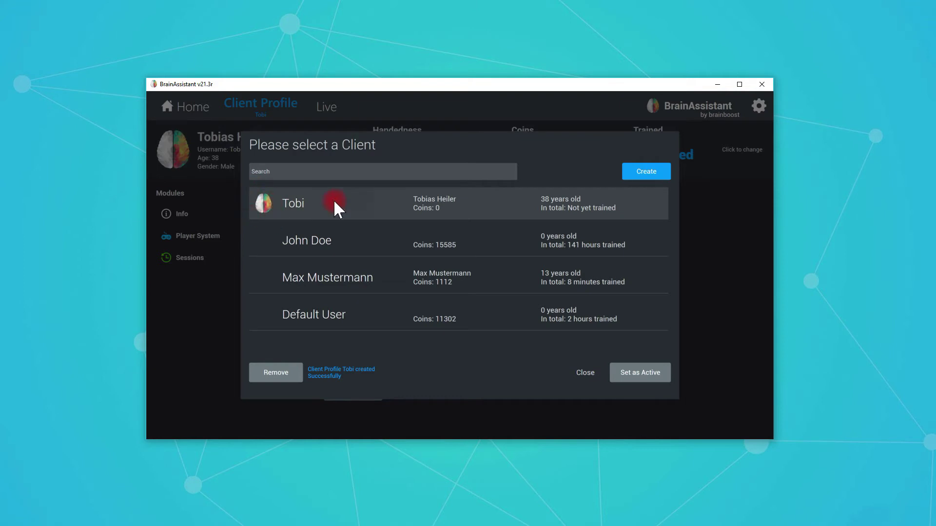
pyautogui.click(639, 170)
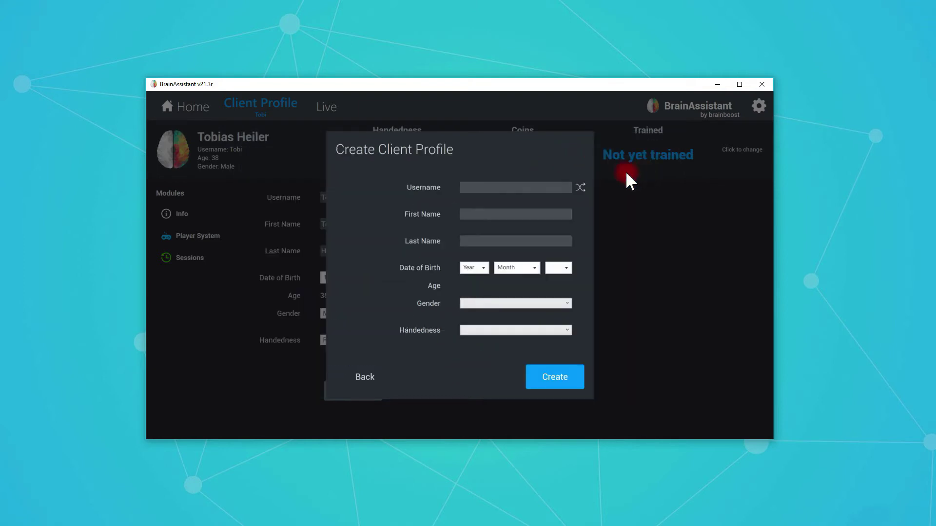
pyautogui.click(580, 187)
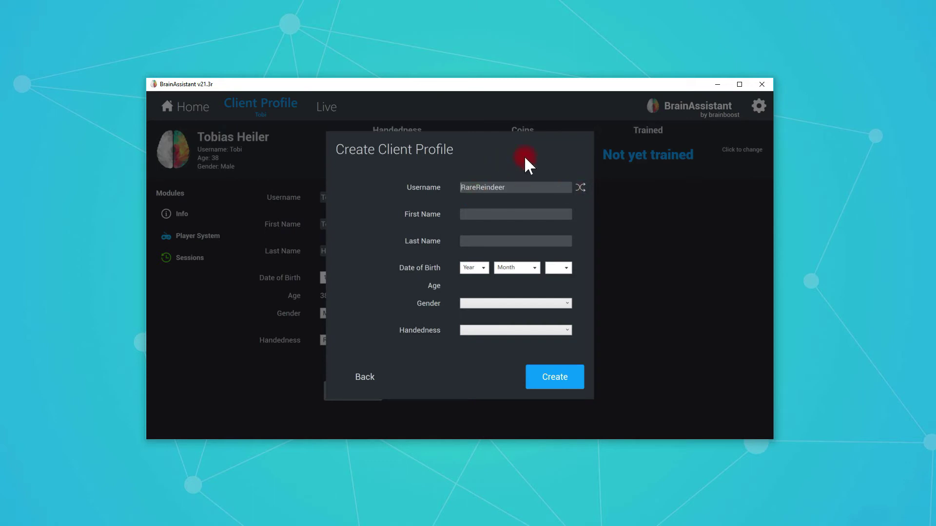
pyautogui.click(549, 376)
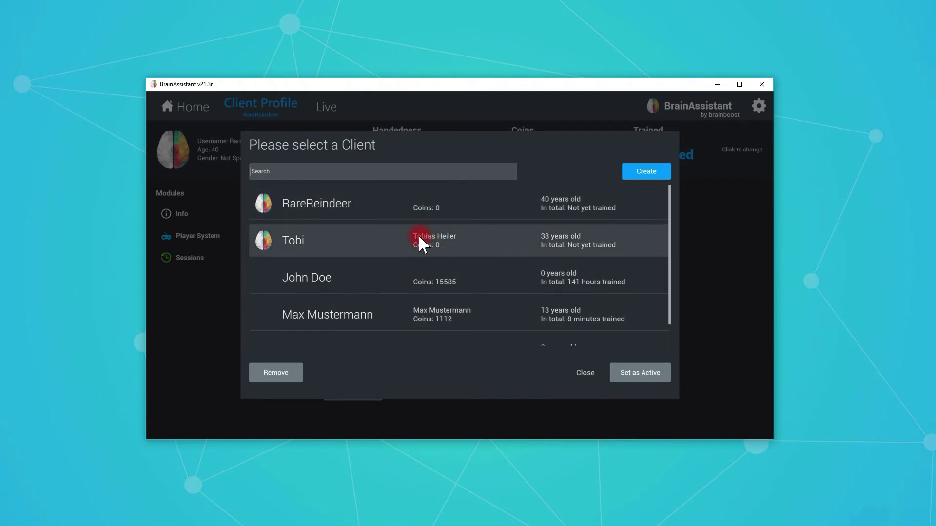
# Search the client list by the new client's surname, select the match, then clear the search.
pyautogui.click(346, 174)
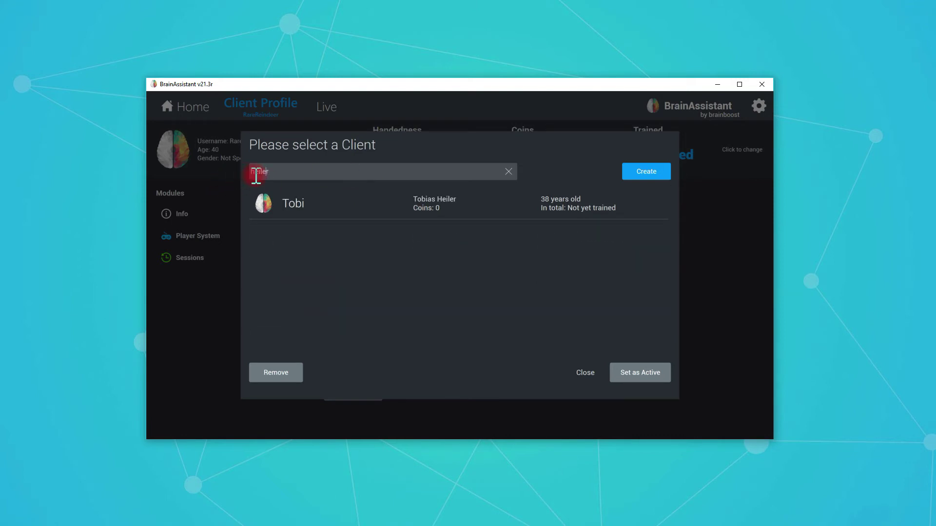
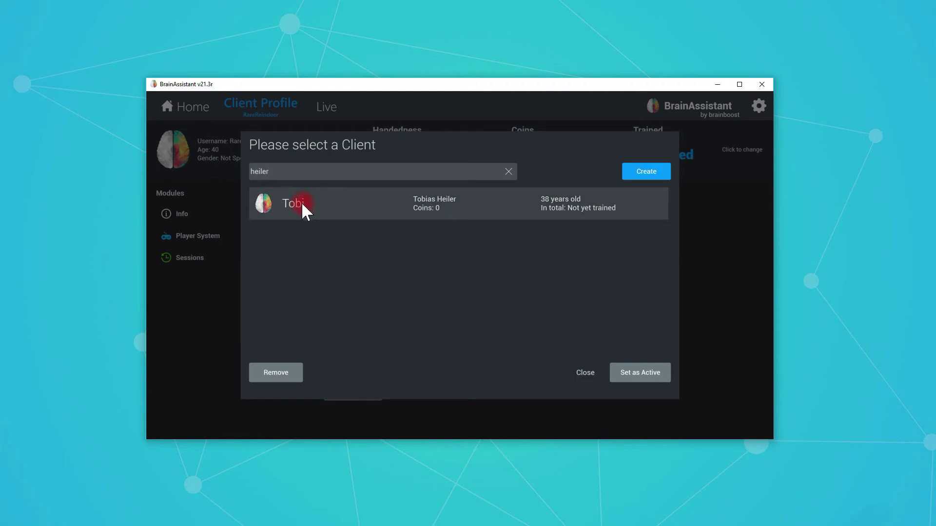
pyautogui.click(332, 202)
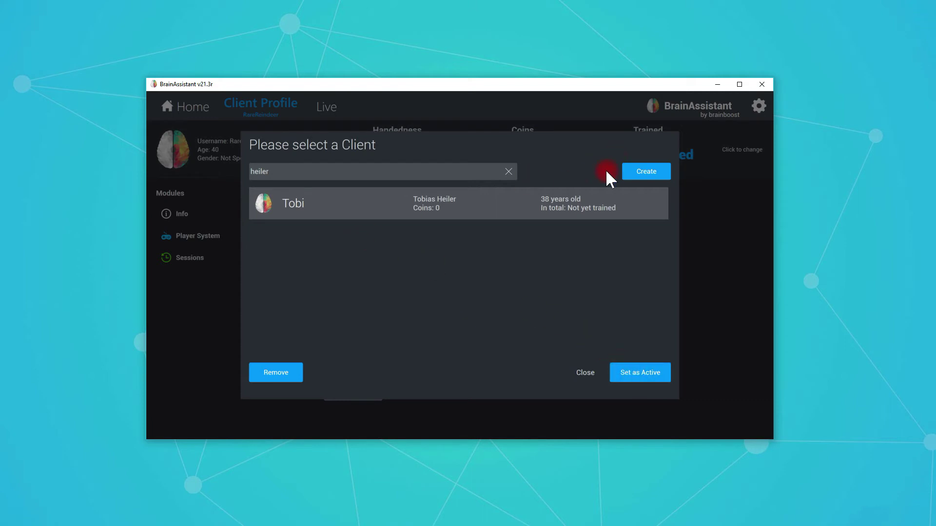
pyautogui.click(509, 172)
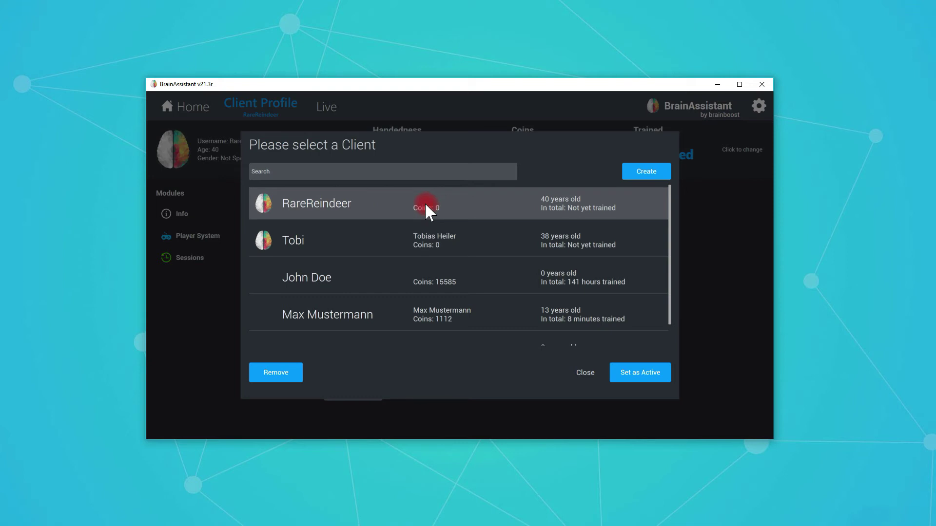
# Remove the 40-year-old randomly named client and confirm the deletion.
pyautogui.click(276, 373)
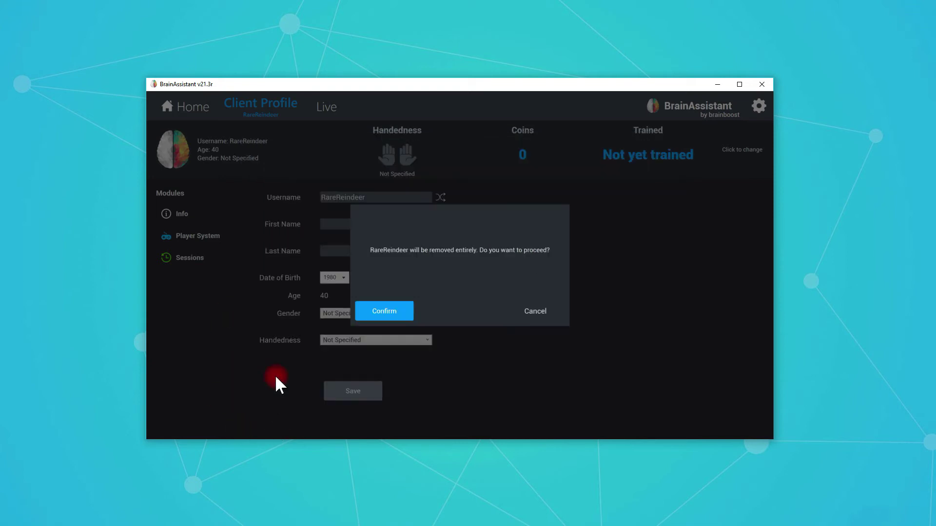
pyautogui.click(390, 314)
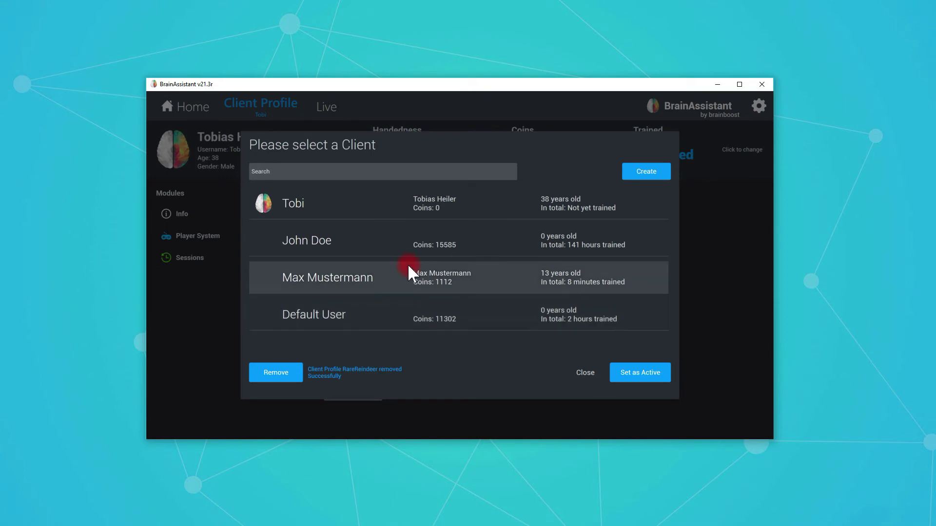
# Set the 38-year-old client as active and view their Client Profile Info page.
pyautogui.click(329, 200)
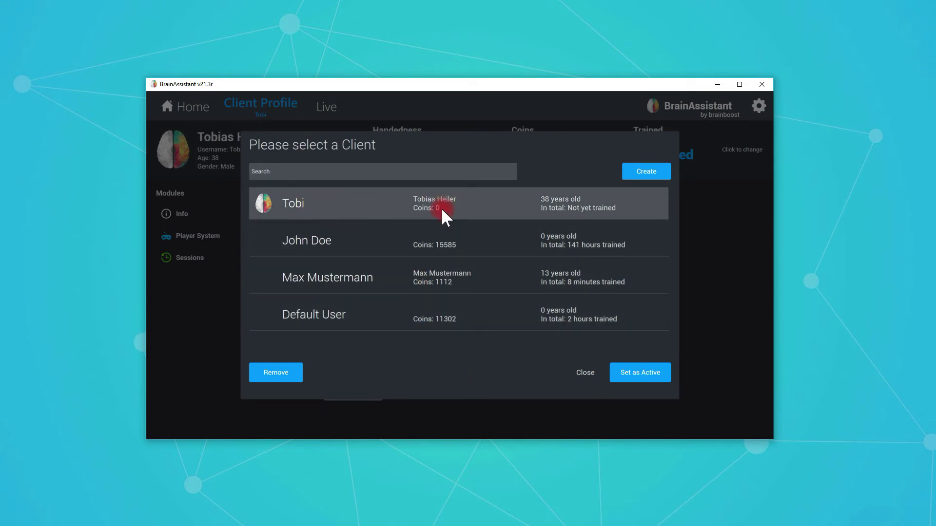
pyautogui.click(655, 369)
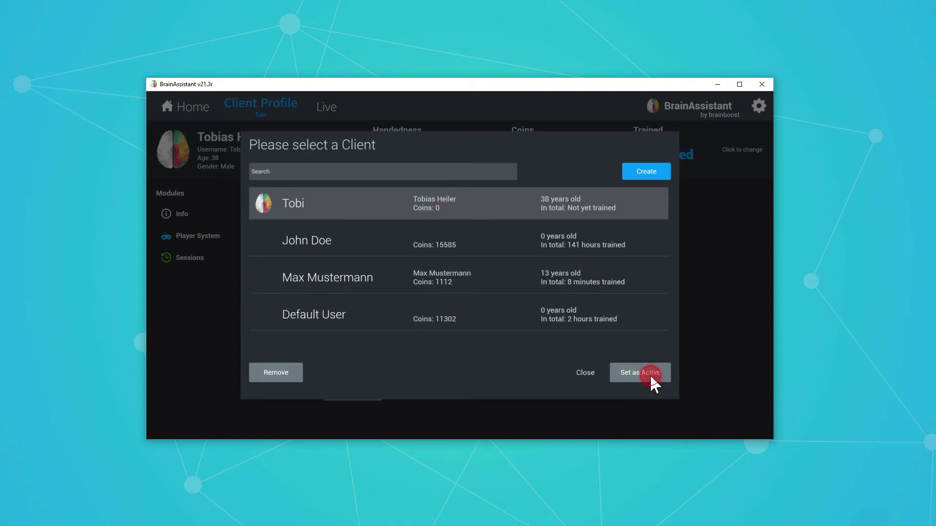
pyautogui.click(264, 114)
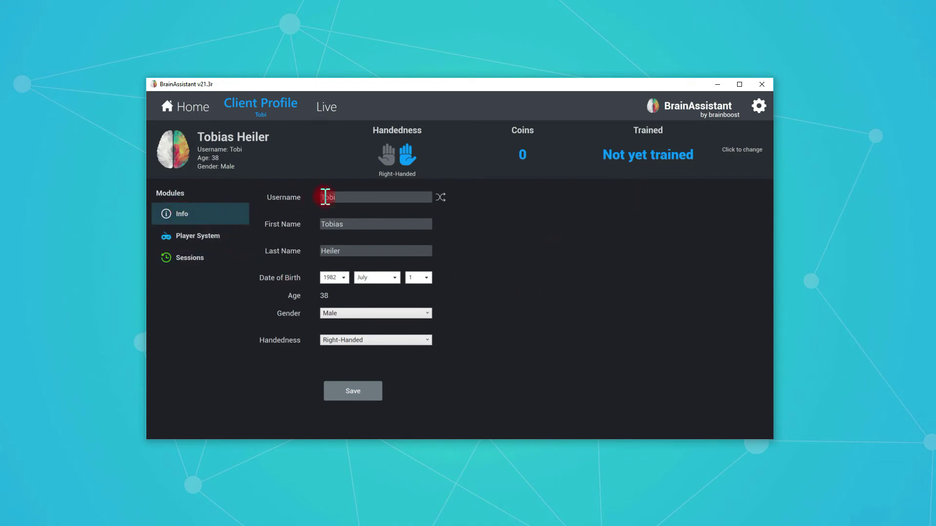
pyautogui.click(344, 248)
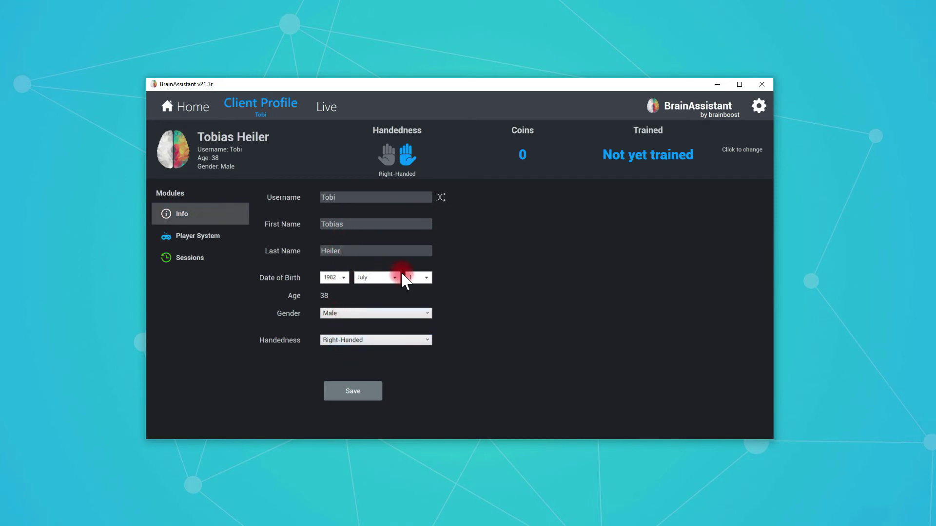
# Save a shortened first name, then restore the full first name and save again.
pyautogui.click(371, 221)
pyautogui.press('BackSpace')
pyautogui.press('BackSpace')
pyautogui.press('BackSpace')
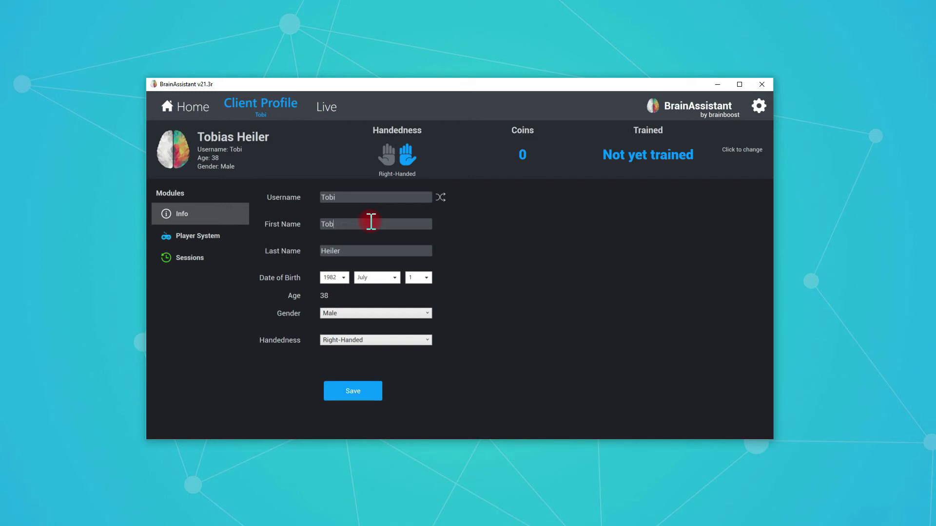
pyautogui.write('i')
pyautogui.click(349, 390)
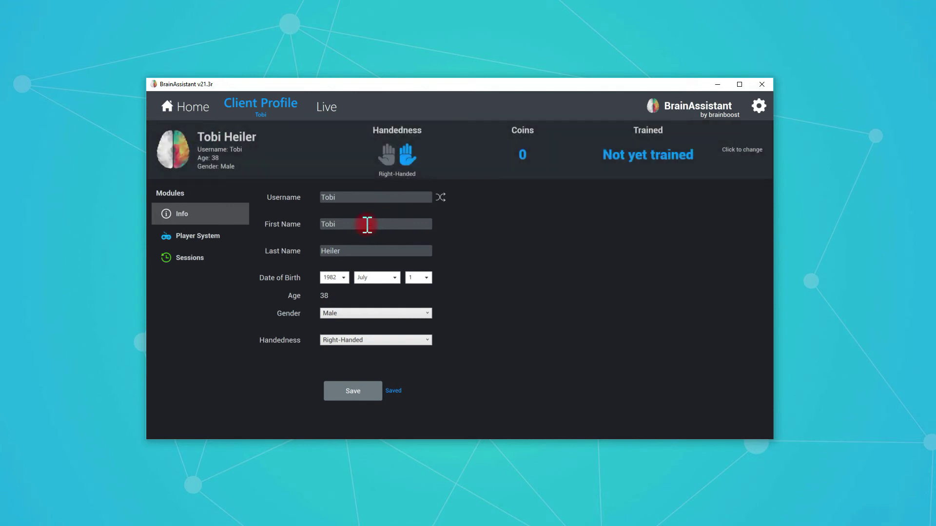
pyautogui.write('as')
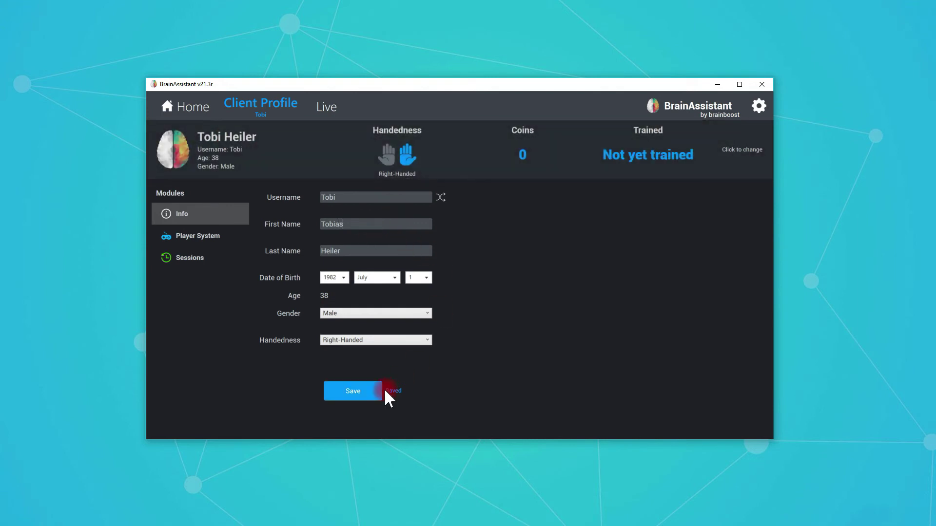
pyautogui.click(366, 391)
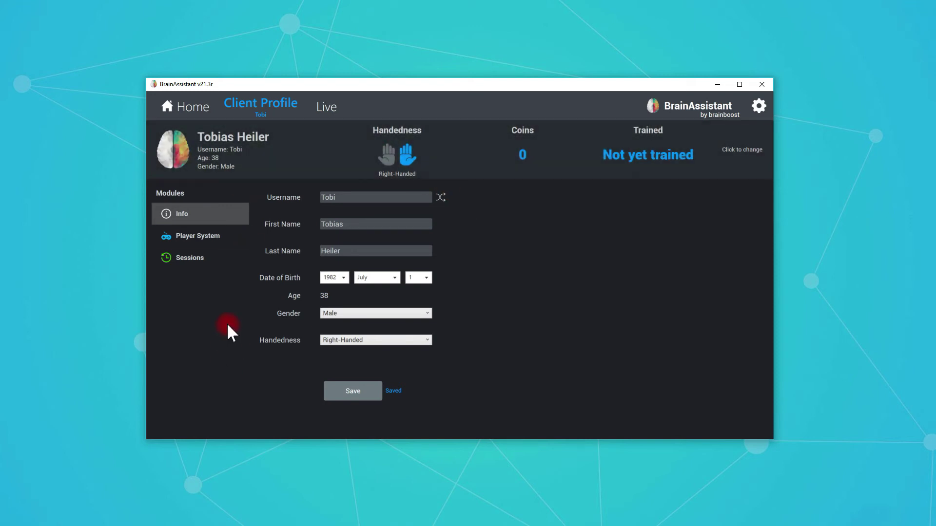
pyautogui.click(190, 235)
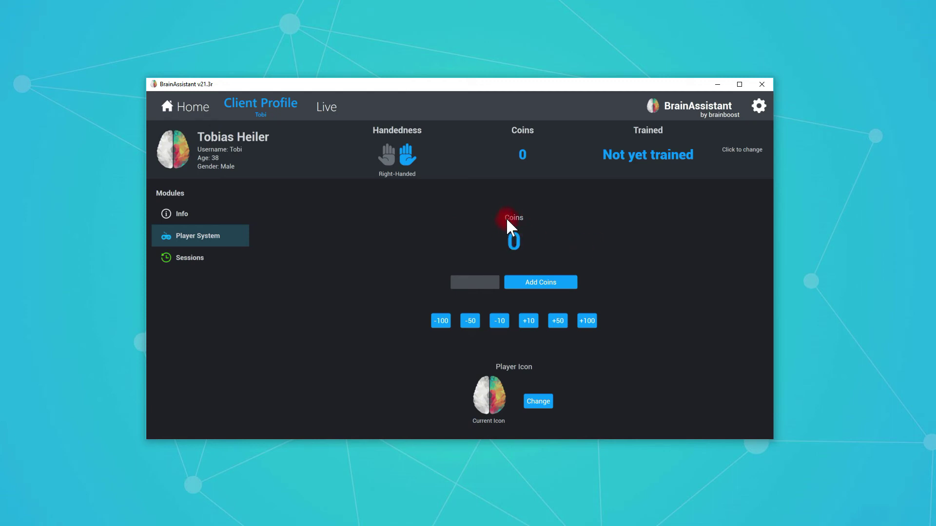
# Bring the coin balance to 999 using +100 twice, an entered 999 amount, and -100.
pyautogui.click(585, 321)
pyautogui.click(586, 322)
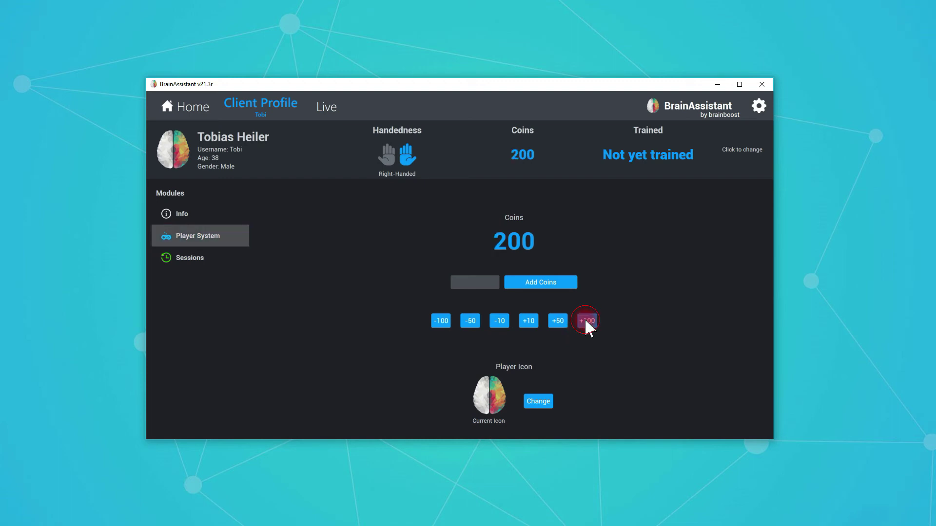
pyautogui.click(485, 287)
pyautogui.write('999')
pyautogui.click(557, 282)
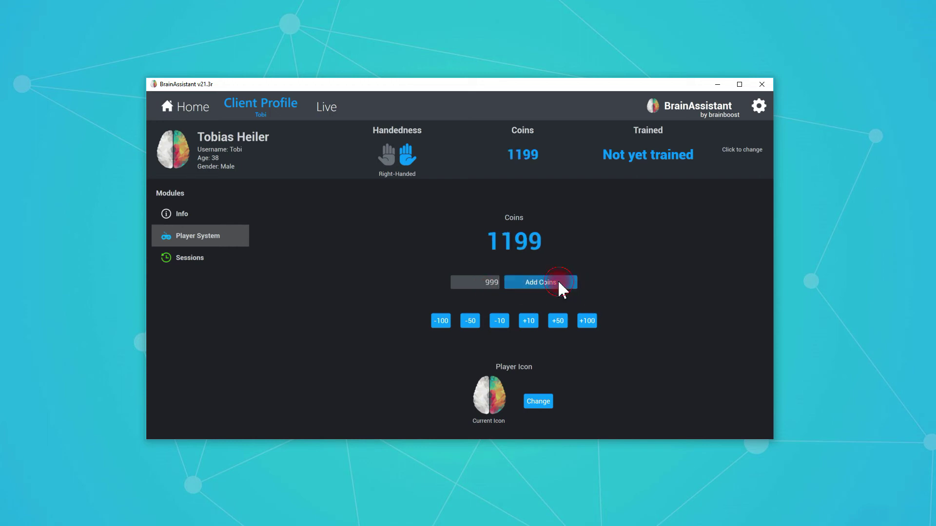
pyautogui.click(441, 321)
pyautogui.click(440, 321)
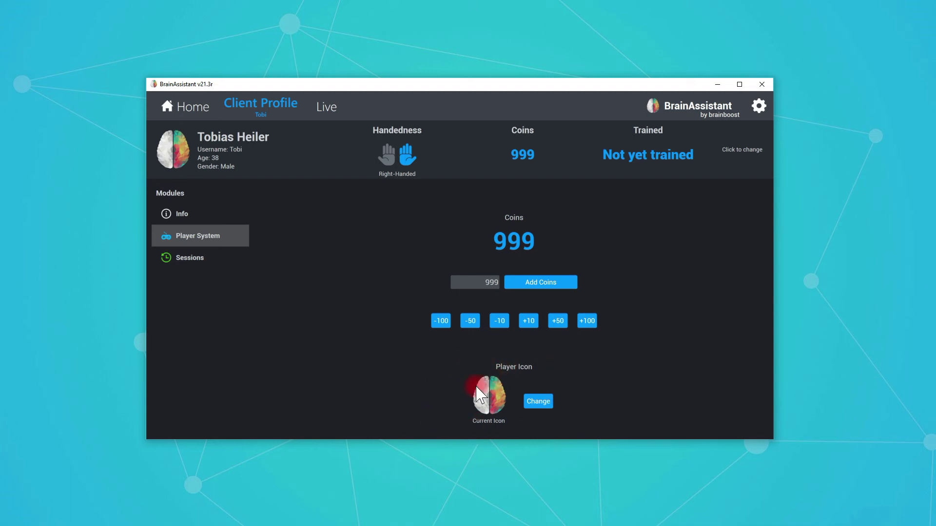
# Change the client's player icon to the Lion tile.
pyautogui.click(538, 400)
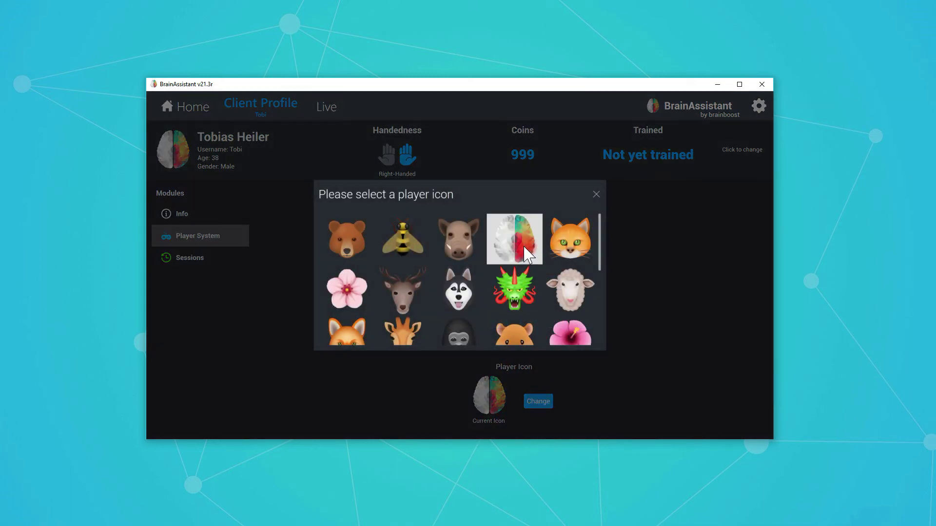
pyautogui.scroll(-2, 519, 285)
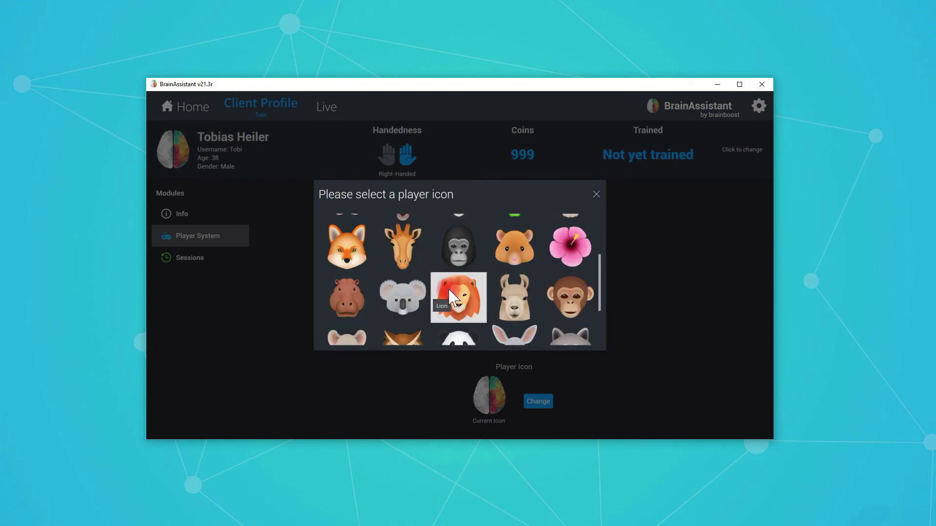
pyautogui.click(464, 296)
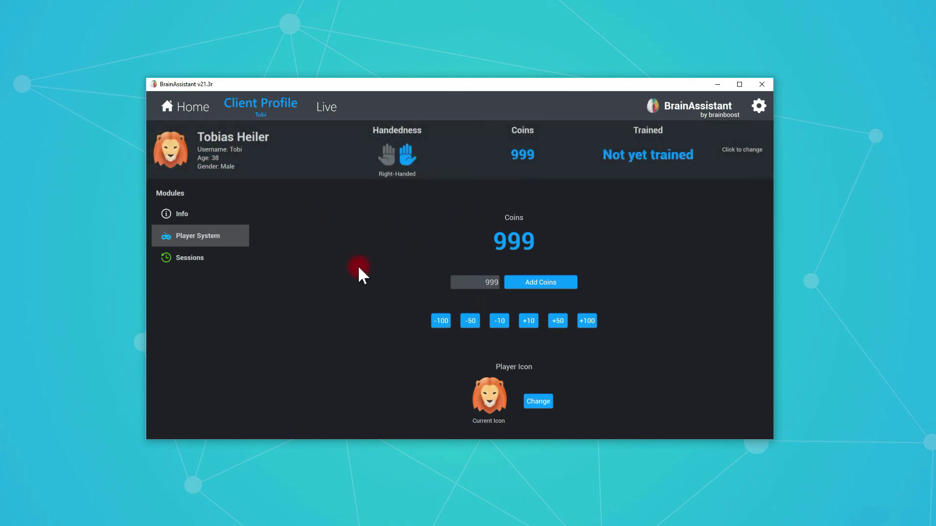
# Confirm the client has no sessions yet, go back to their Info page, then bring up the client list.
pyautogui.click(206, 260)
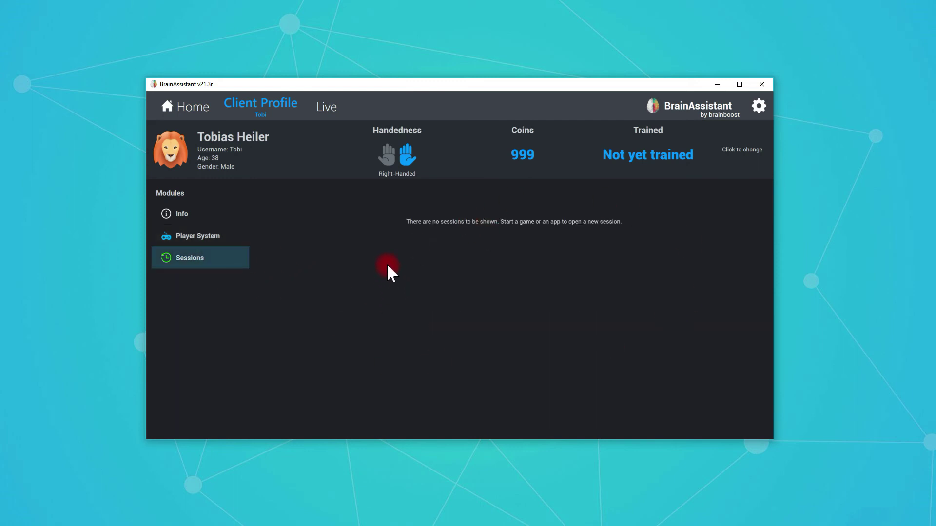
pyautogui.click(217, 217)
pyautogui.click(265, 101)
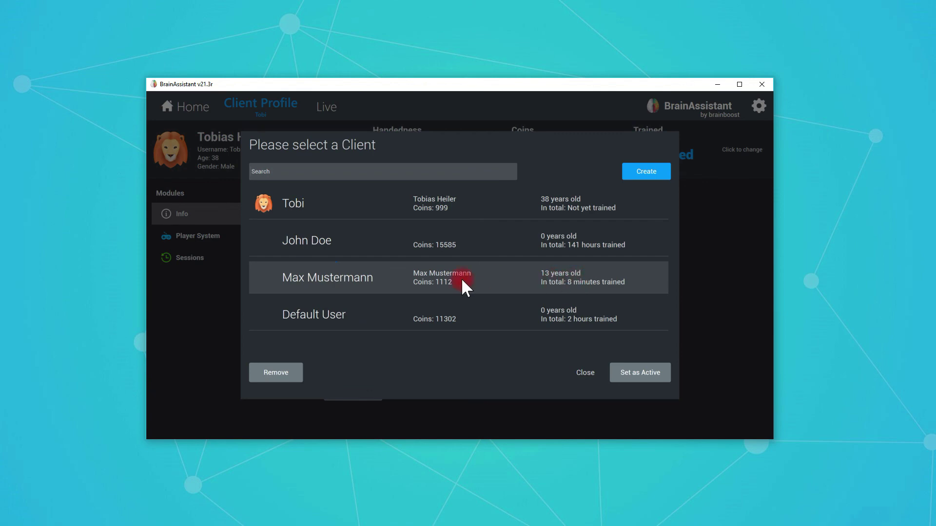
# Select Default User from the client list, set it as active, and view its sessions.
pyautogui.click(496, 316)
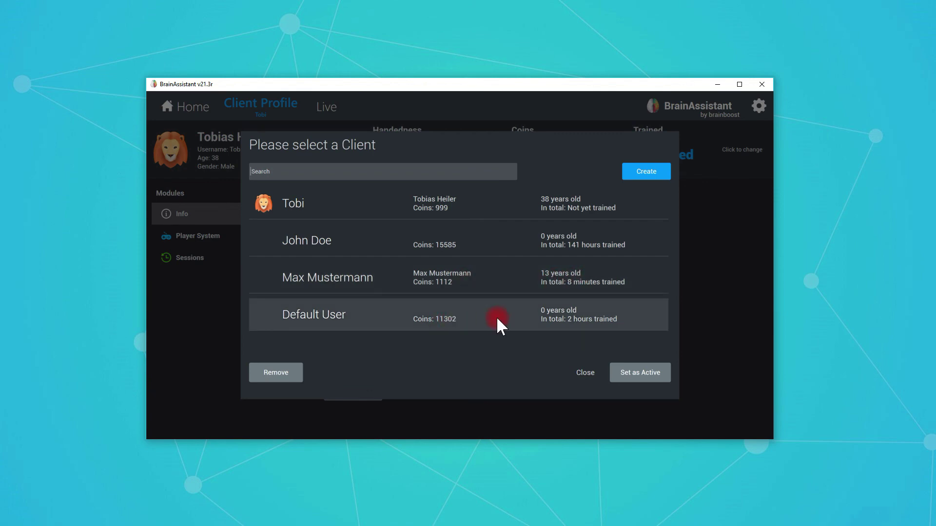
pyautogui.click(434, 317)
pyautogui.click(639, 372)
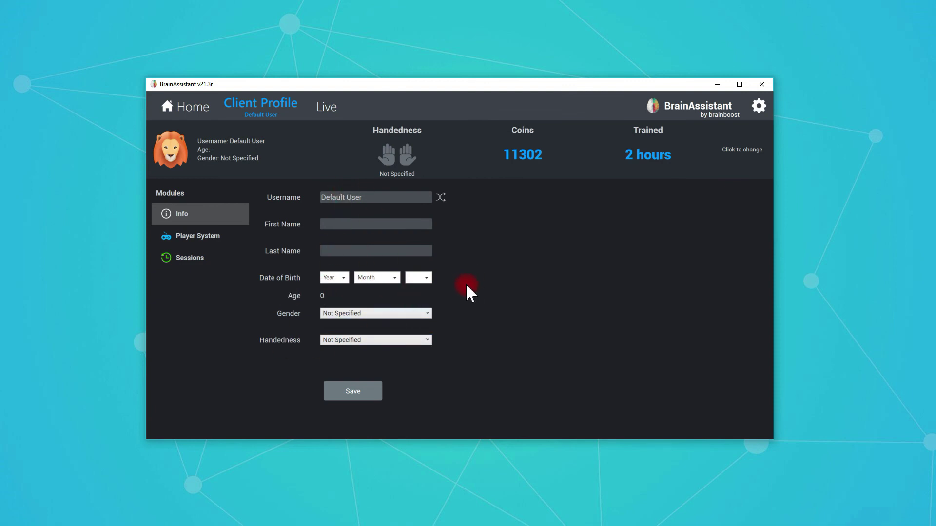
pyautogui.click(191, 260)
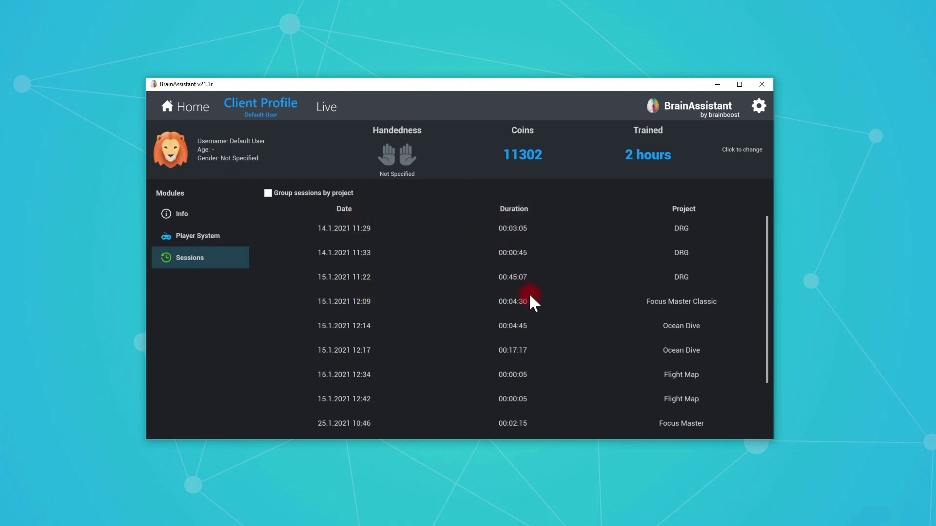
# Scroll through Default User's sessions from 14.1.2021 to 27.1.2021, covering DRG, Jumper and Magic Sphere.
pyautogui.scroll(-2, 702, 355)
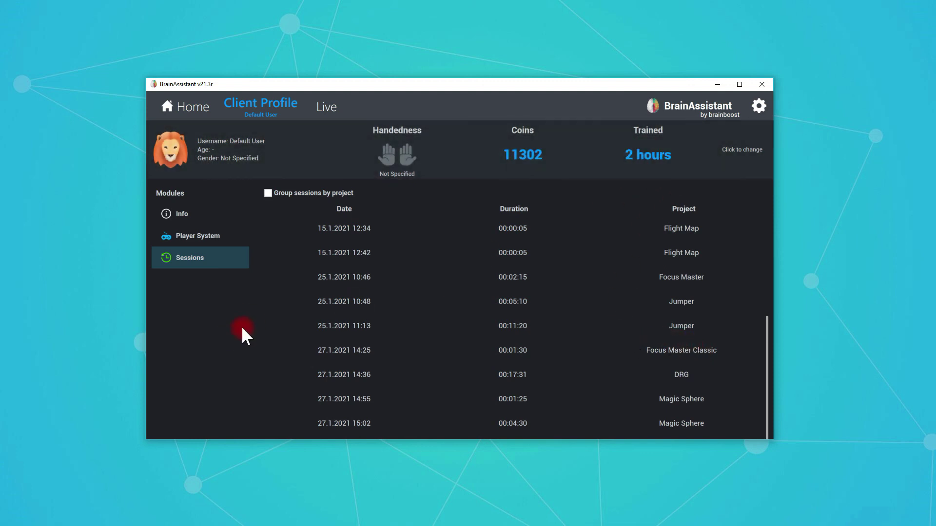
pyautogui.scroll(2, 361, 312)
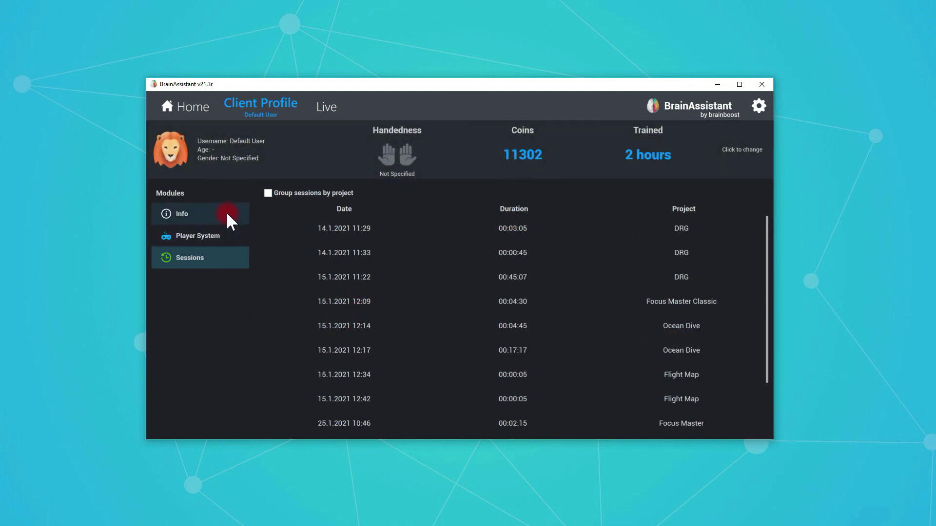